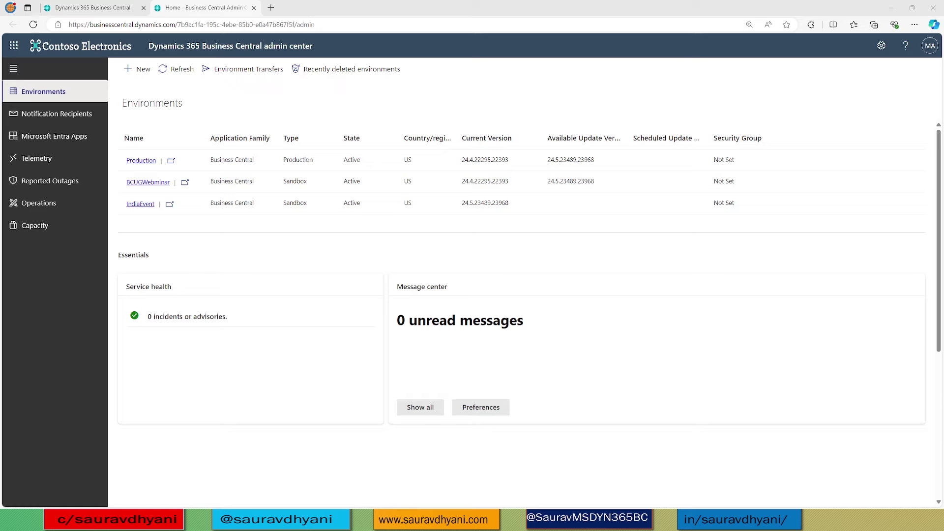
# Step: Start a new environment named BC25 and set its type to Sandbox
pyautogui.hotkey('ctrl', '+')
pyautogui.hotkey('ctrl', '+')
pyautogui.hotkey('ctrl', '+')
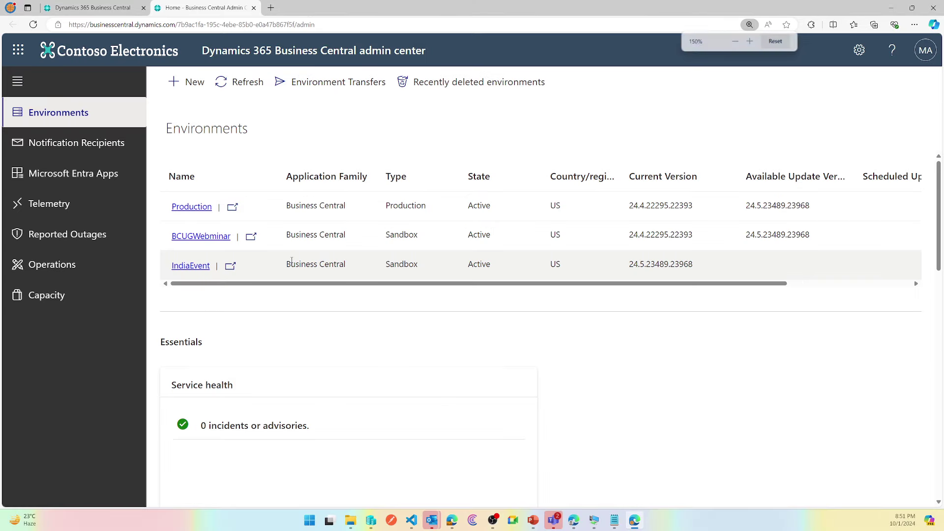
pyautogui.hotkey('ctrl', '0')
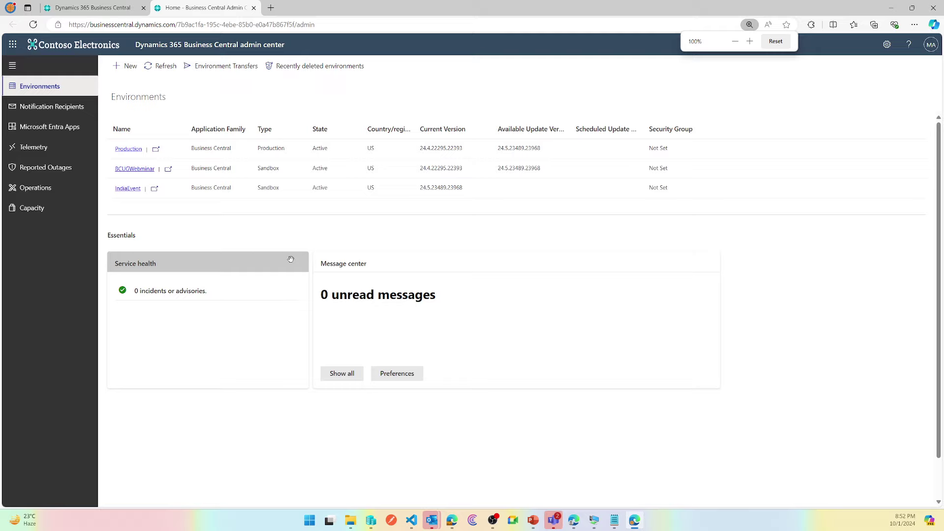
pyautogui.hotkey('ctrl', '+')
pyautogui.hotkey('ctrl', '+')
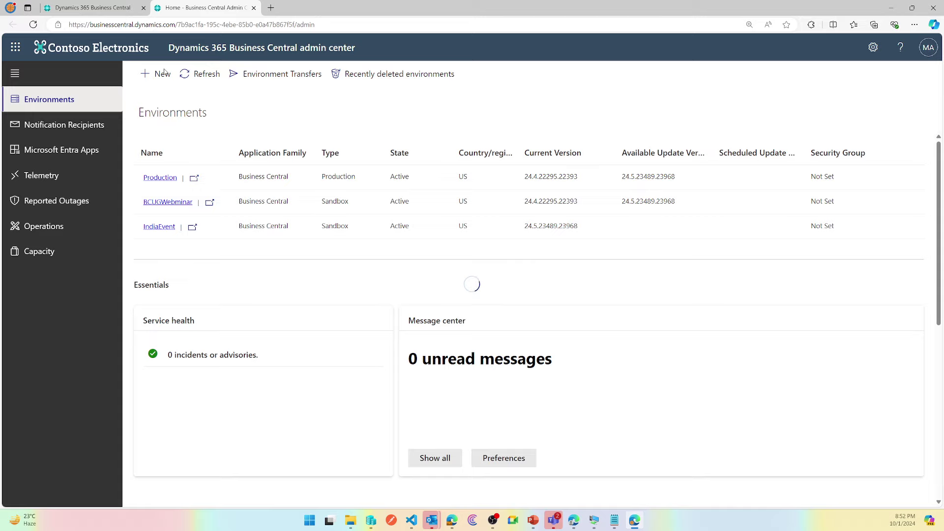
pyautogui.click(165, 73)
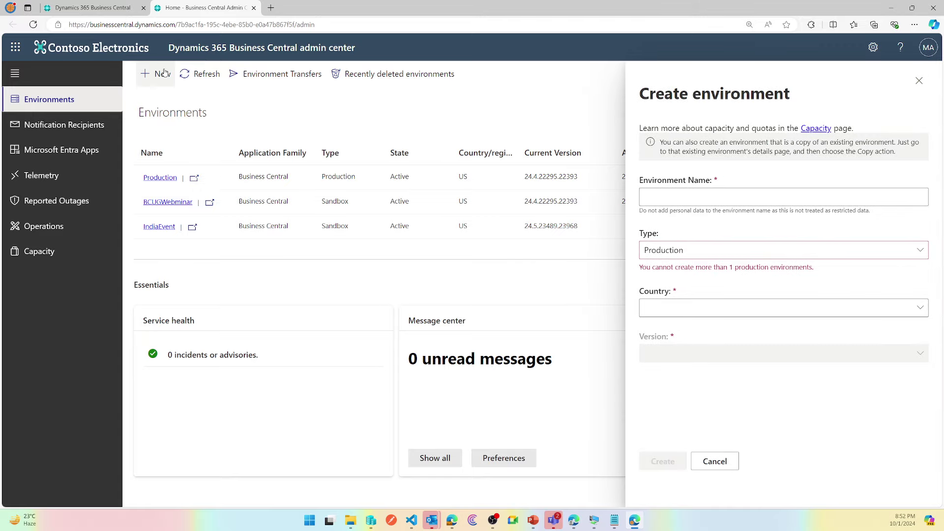
pyautogui.click(683, 200)
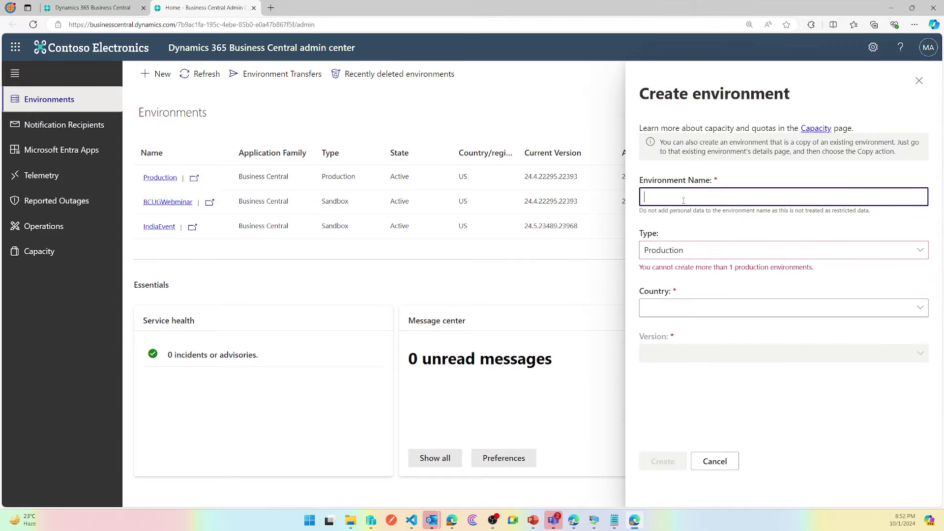
pyautogui.write('BC25')
pyautogui.press('Tab')
pyautogui.click(696, 251)
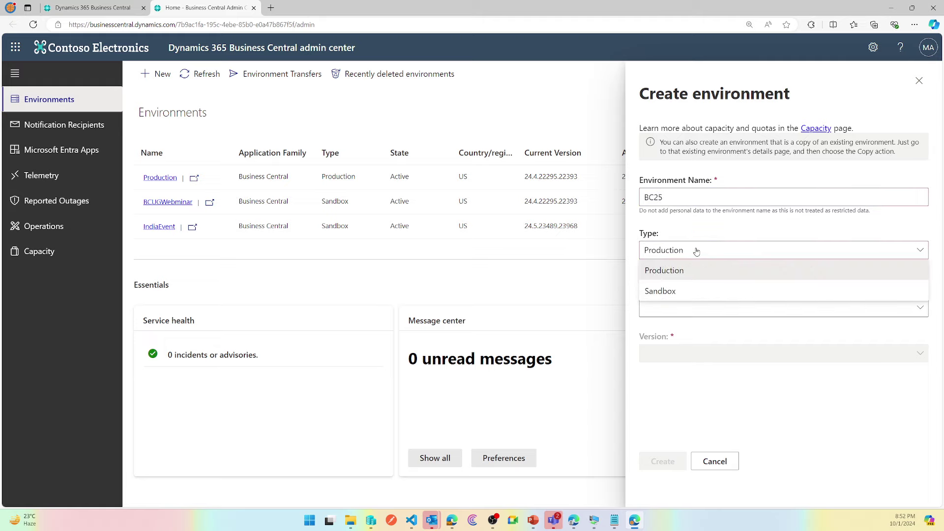
pyautogui.click(696, 290)
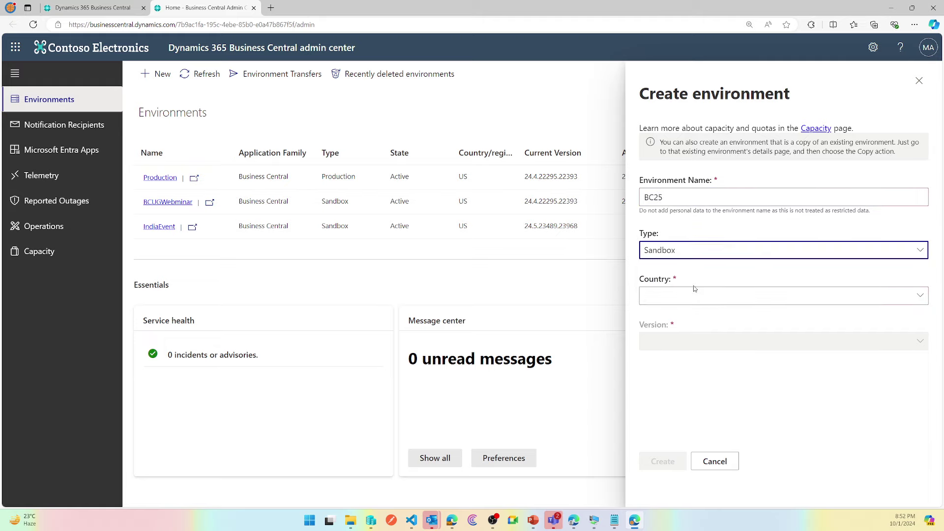
# Step: Set the new environment's country to US
pyautogui.click(704, 298)
pyautogui.scroll(-20, 438, 432)
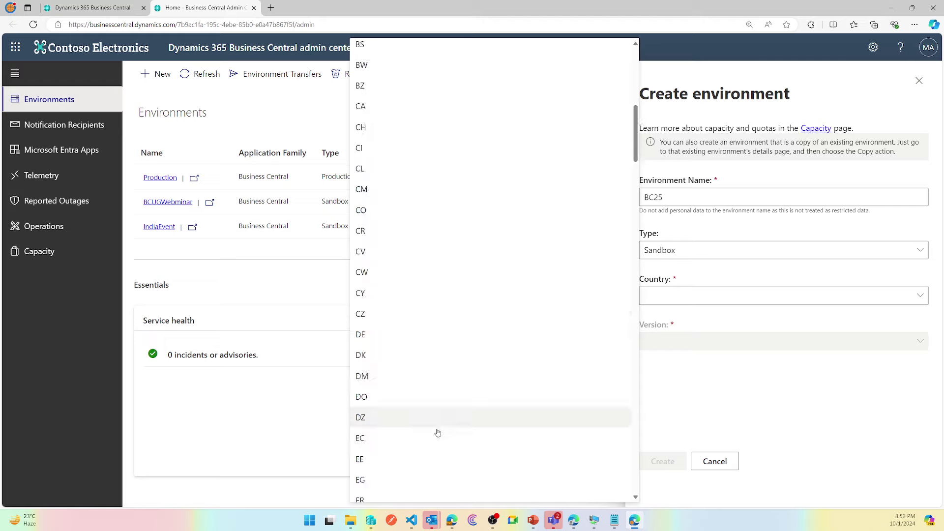
pyautogui.scroll(-20, 438, 432)
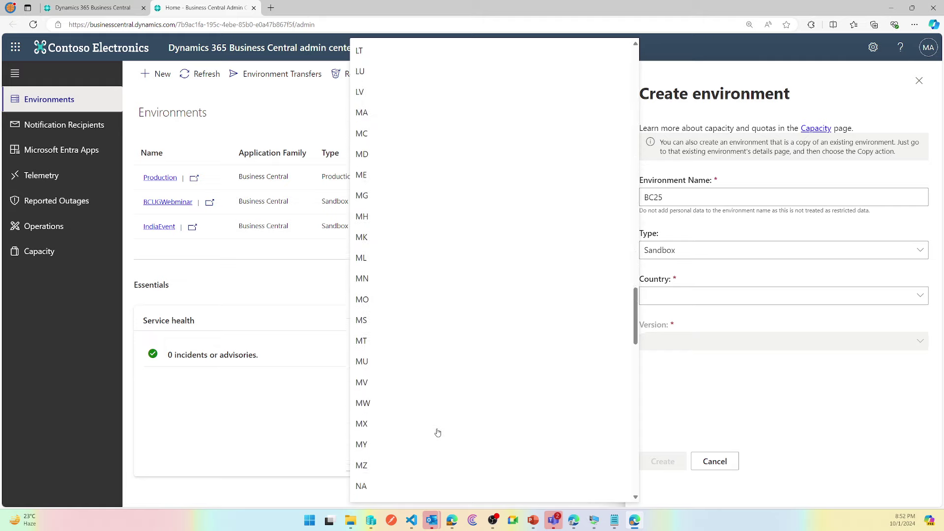
pyautogui.scroll(-20, 437, 432)
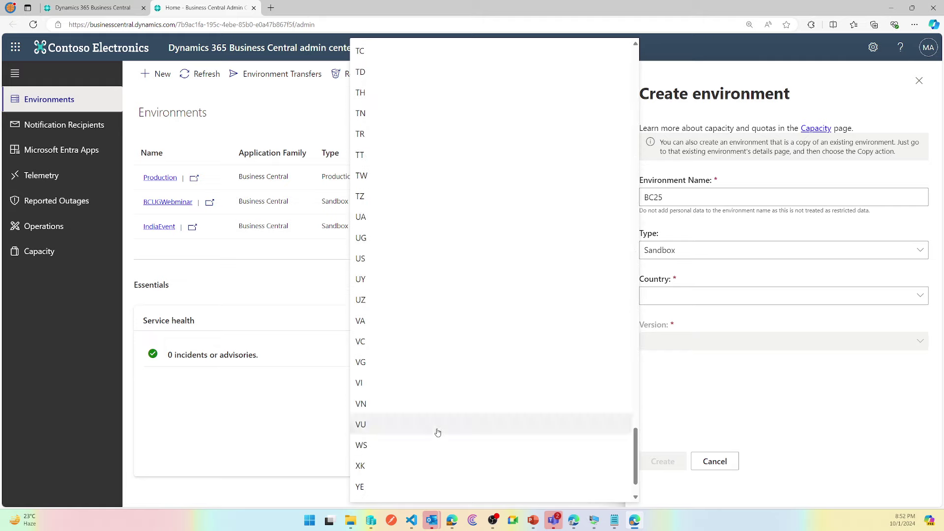
pyautogui.press('Up')
pyautogui.press('Up')
pyautogui.scroll(6, 437, 432)
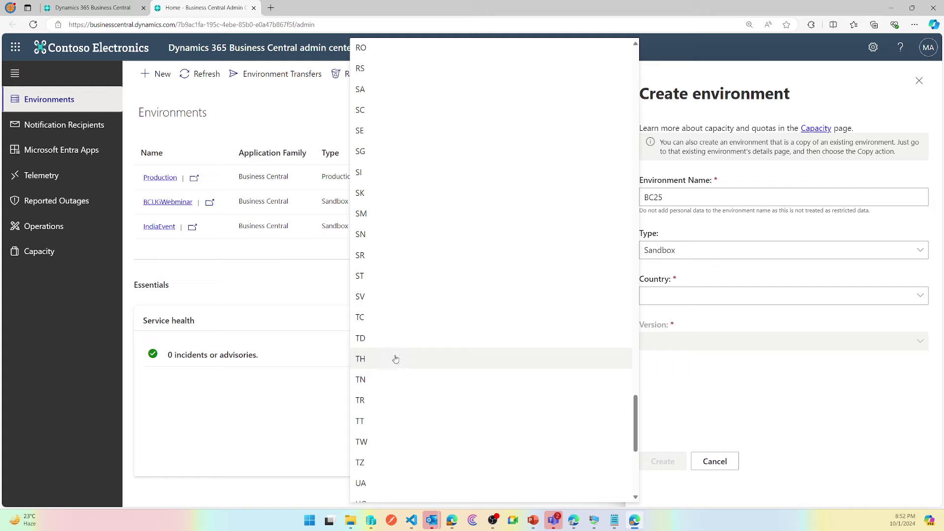
pyautogui.scroll(-4, 382, 338)
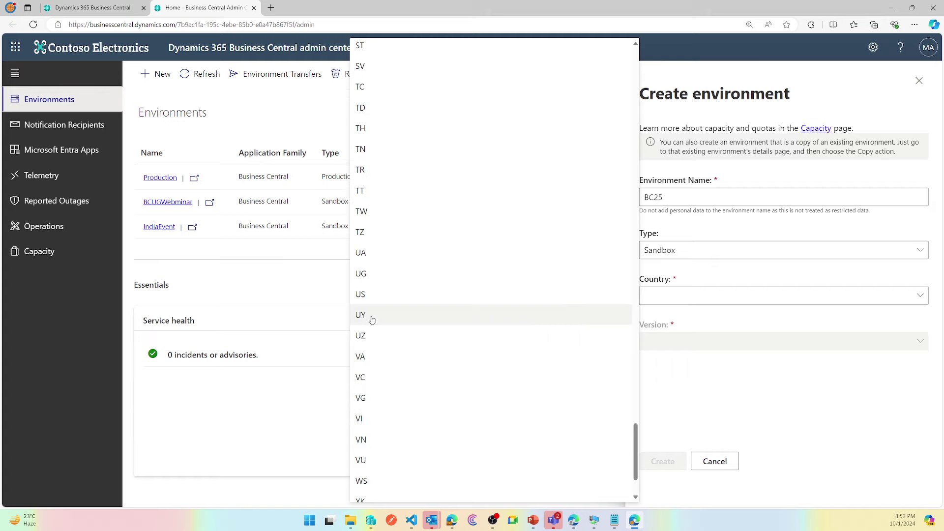
pyautogui.click(377, 294)
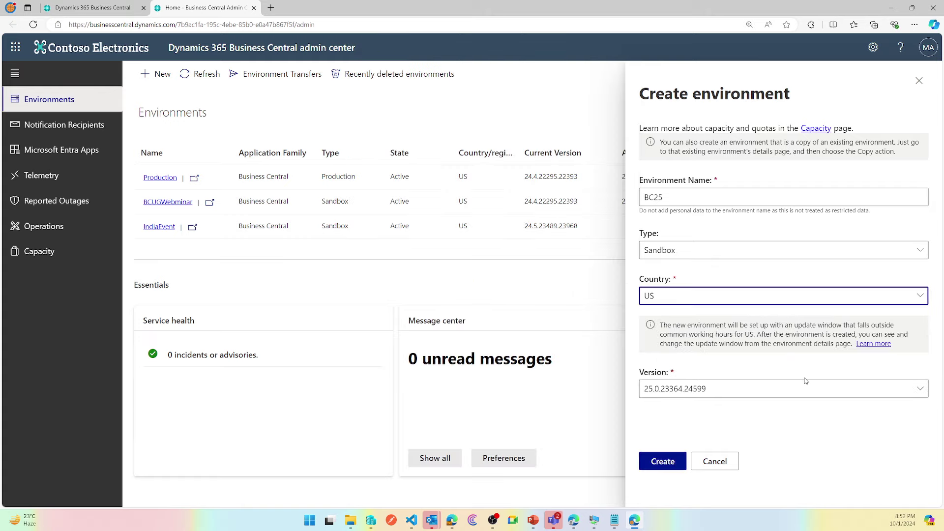
# Step: Keep version 25.0.23364.24599 and submit the BC25 sandbox for creation
pyautogui.click(748, 392)
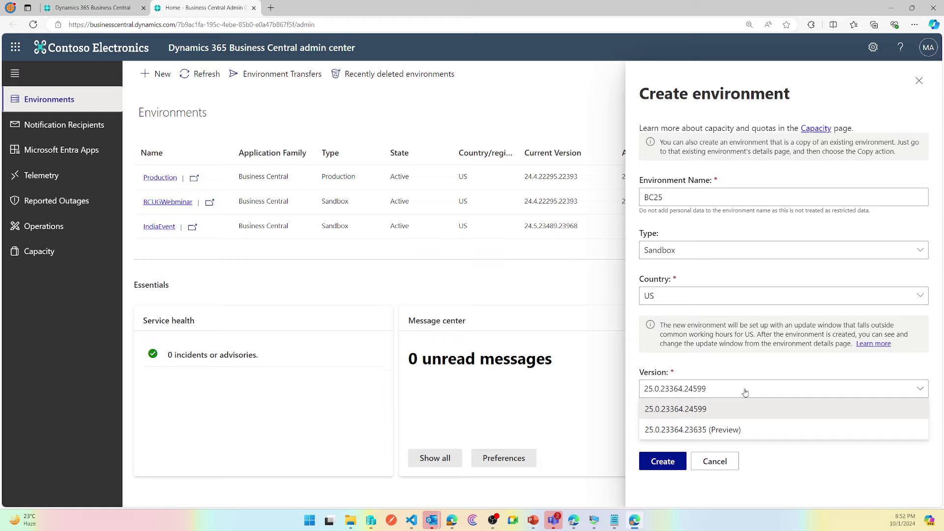
pyautogui.click(724, 410)
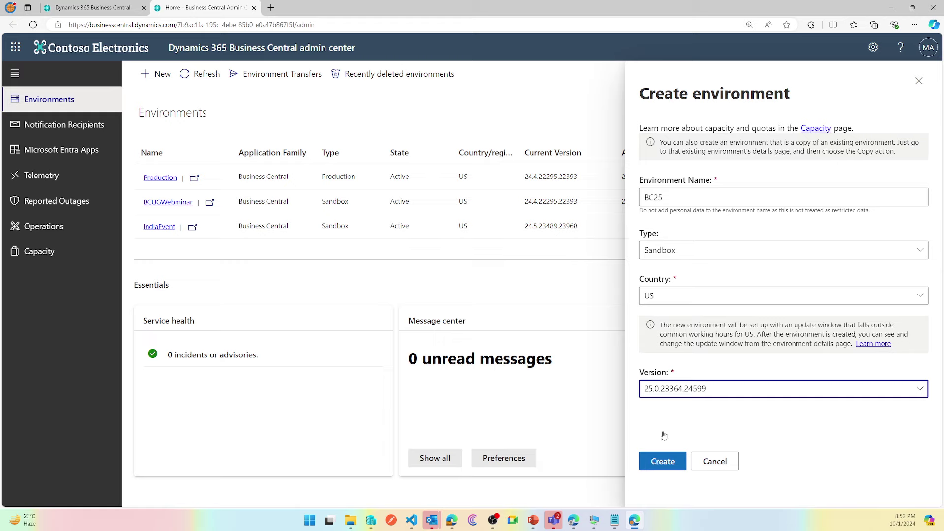
pyautogui.click(663, 462)
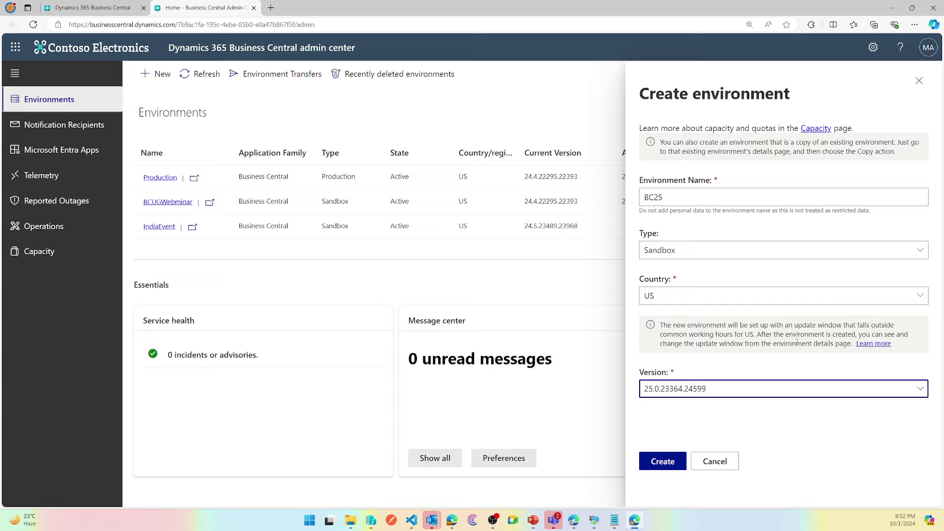
pyautogui.click(663, 461)
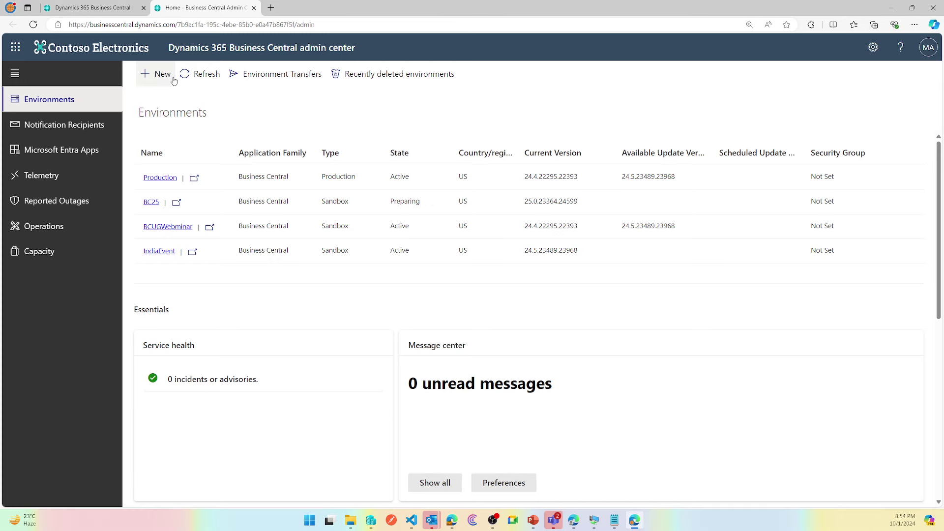
# Step: Refresh the Environments list so BC25 appears as a Preparing sandbox
pyautogui.click(206, 75)
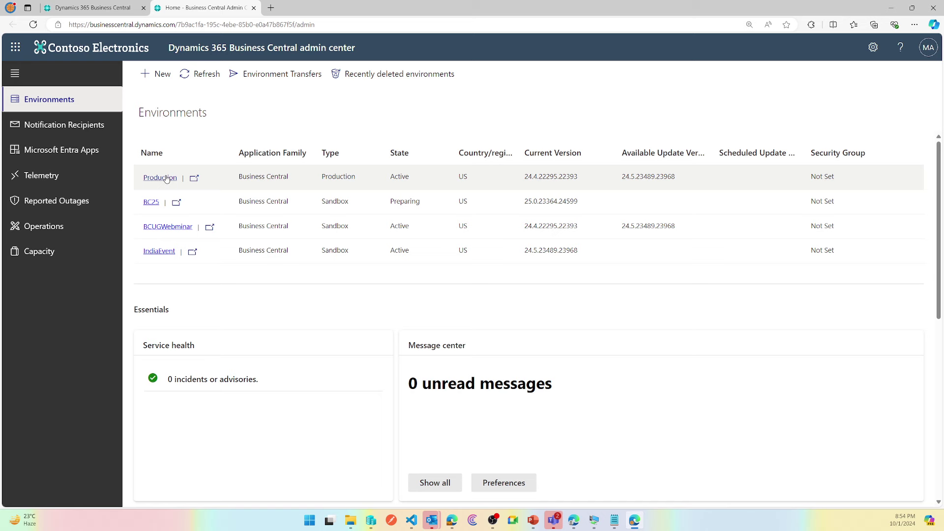
pyautogui.click(166, 179)
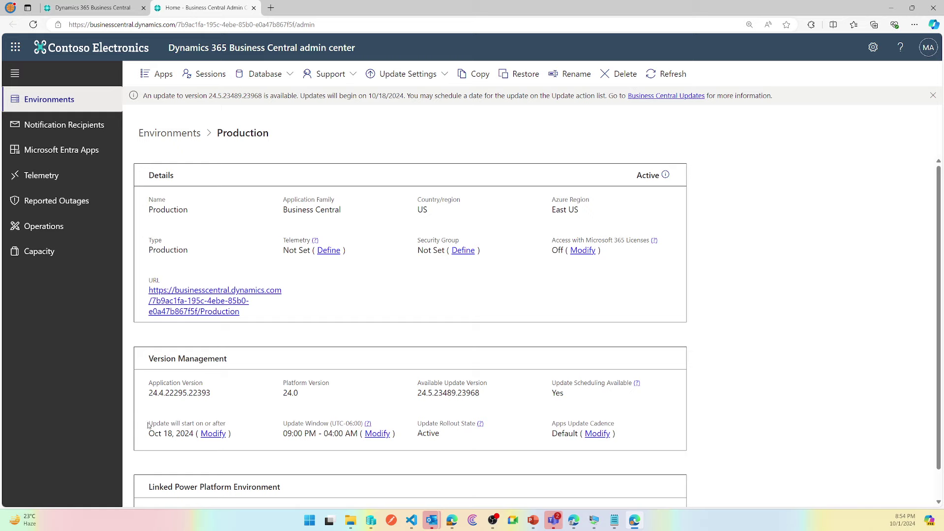
pyautogui.moveTo(148, 425); pyautogui.dragTo(183, 426)
pyautogui.doubleClick(435, 392)
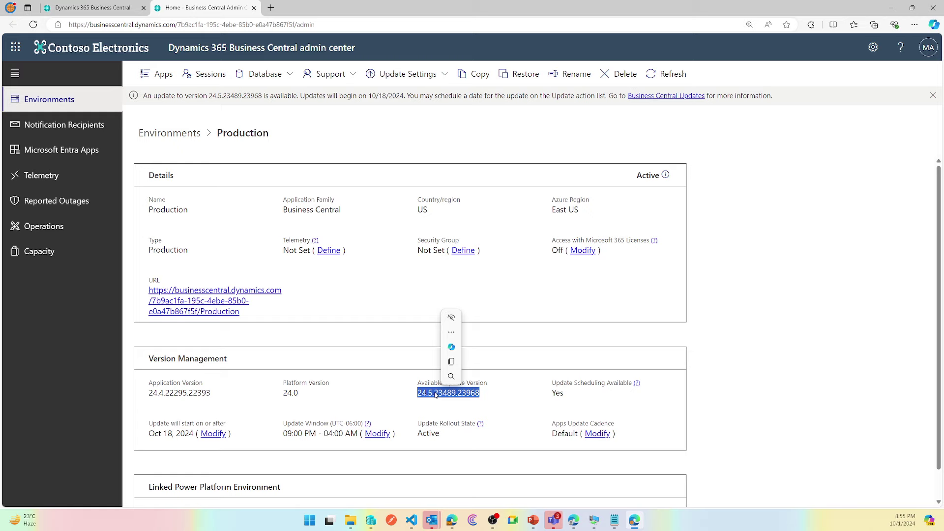
pyautogui.click(148, 426)
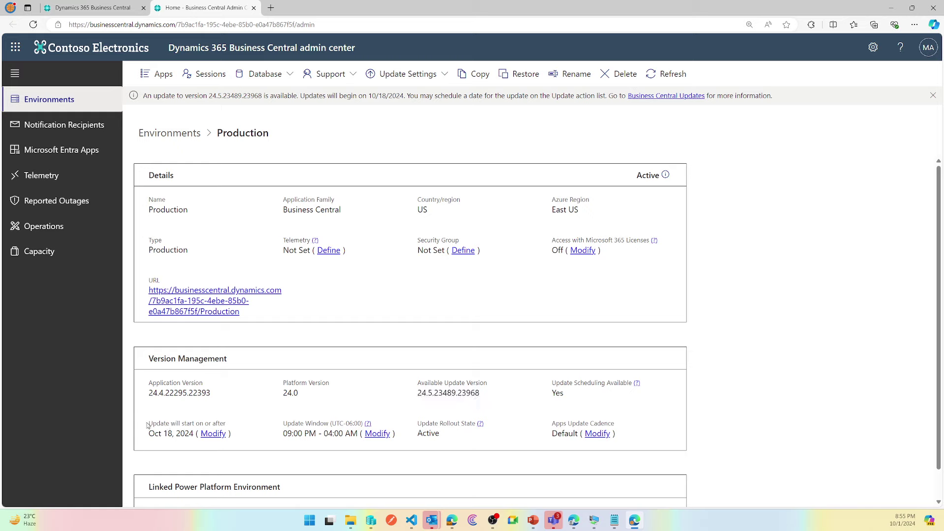
pyautogui.moveTo(148, 426); pyautogui.dragTo(227, 424)
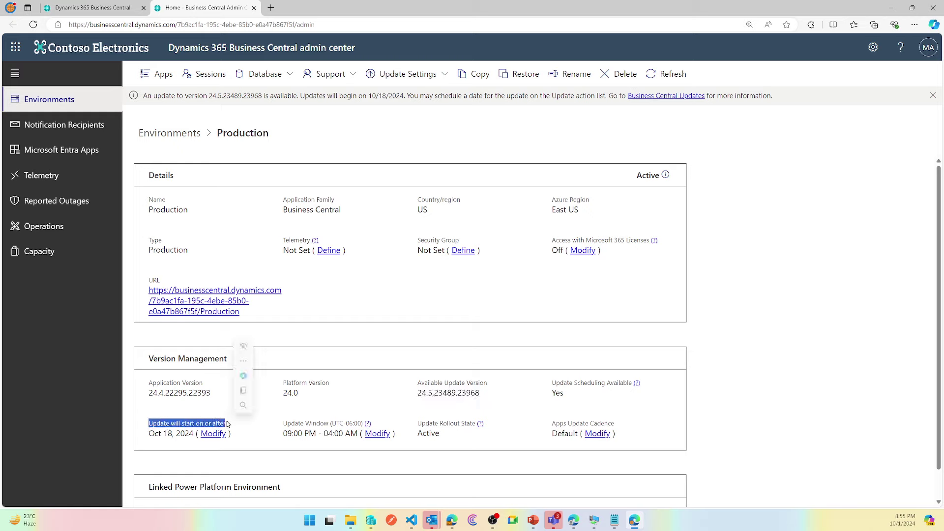
pyautogui.moveTo(149, 423); pyautogui.dragTo(188, 436)
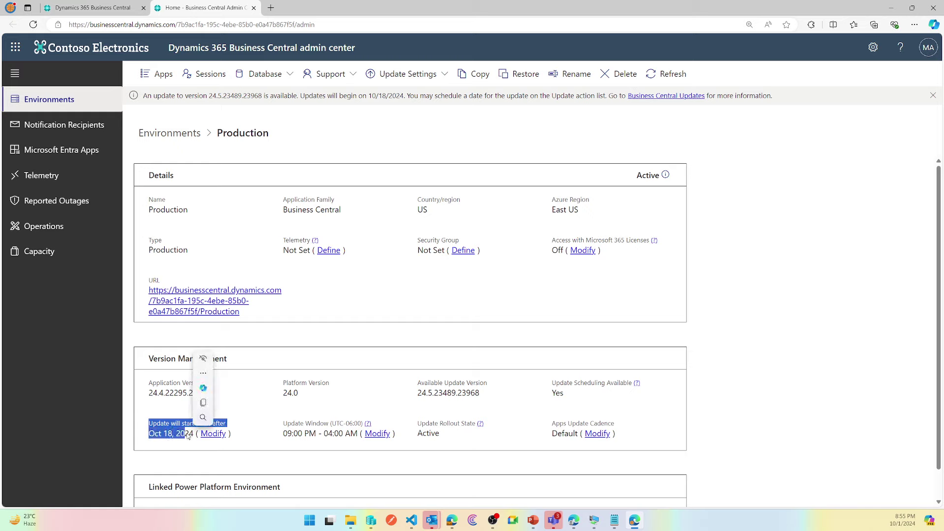
pyautogui.moveTo(187, 435); pyautogui.dragTo(334, 424)
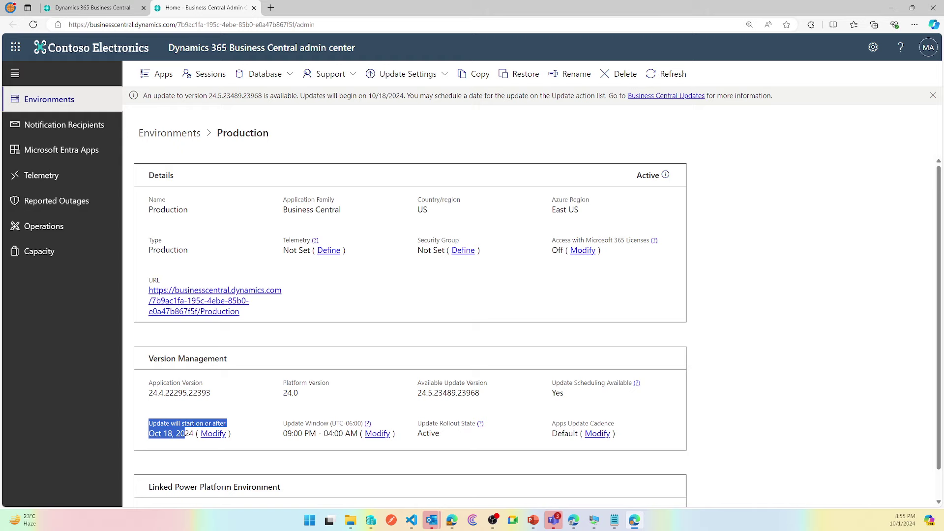
pyautogui.click(152, 134)
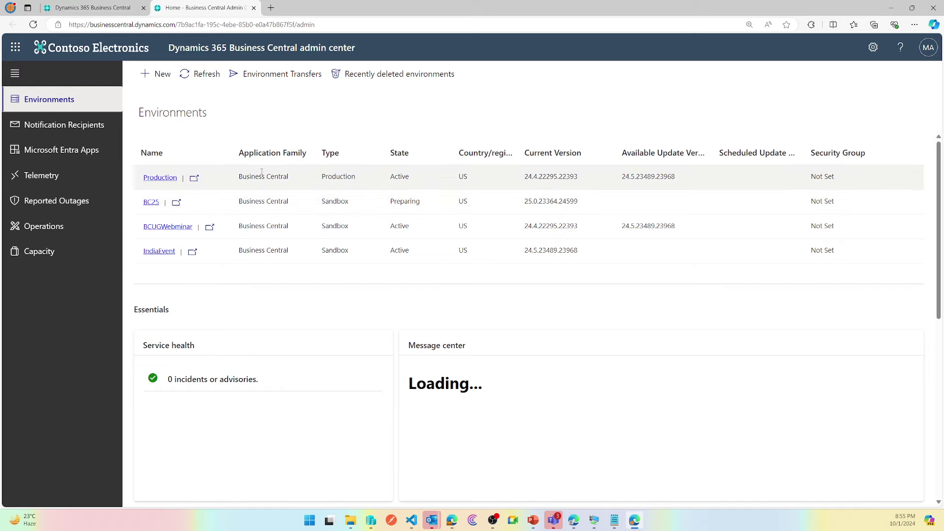
pyautogui.click(151, 203)
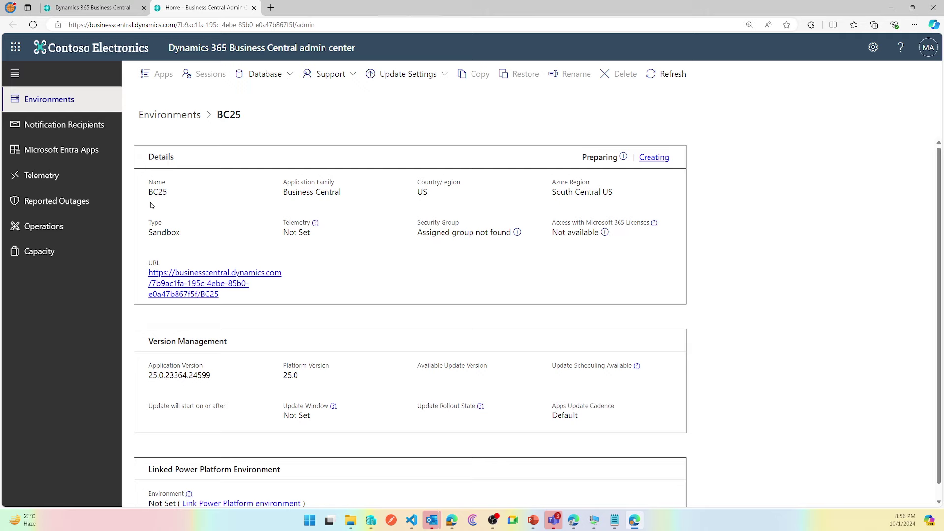
pyautogui.click(158, 108)
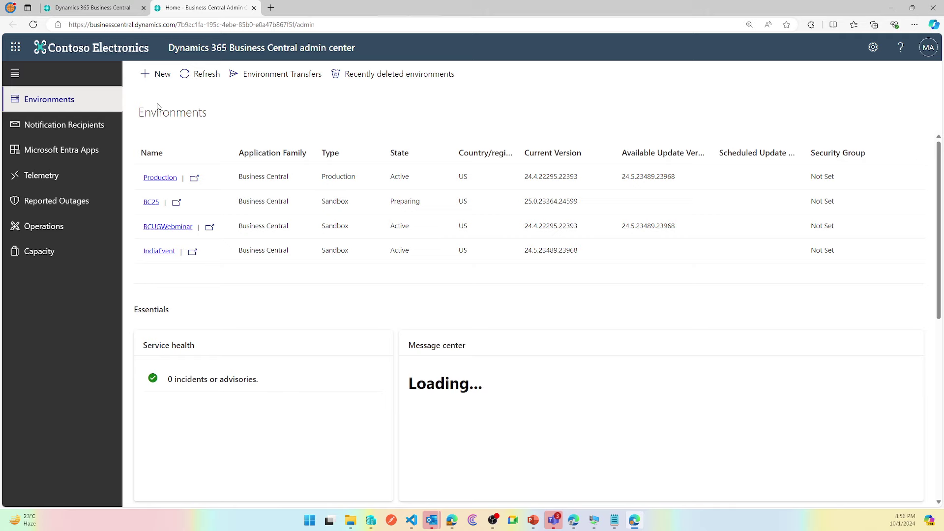
pyautogui.click(152, 202)
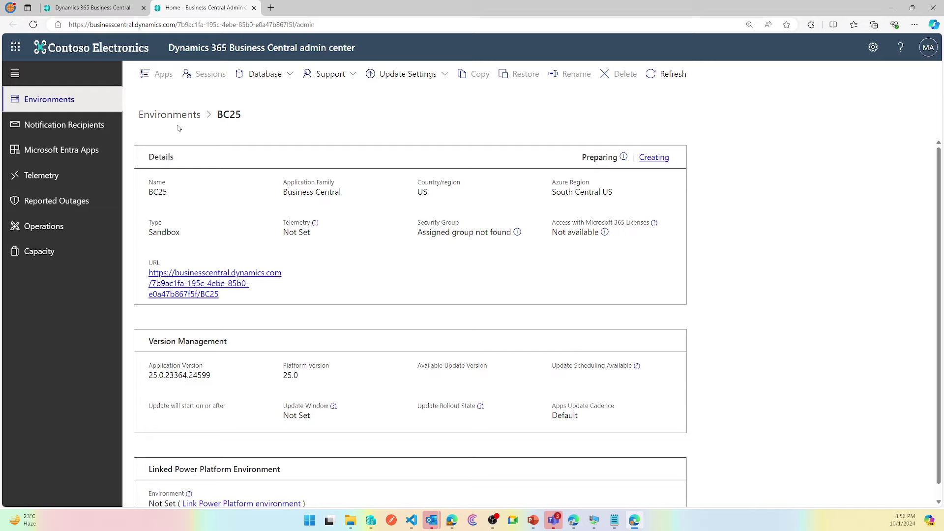
pyautogui.click(188, 114)
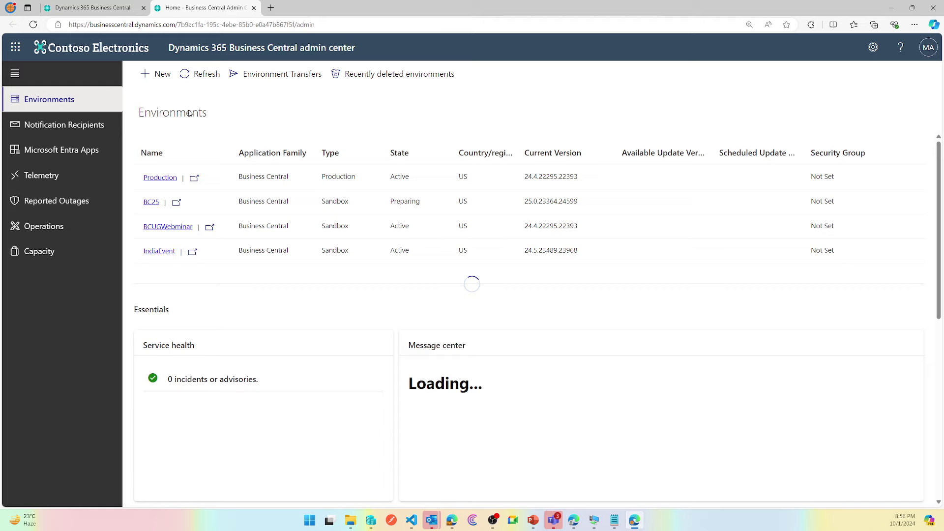